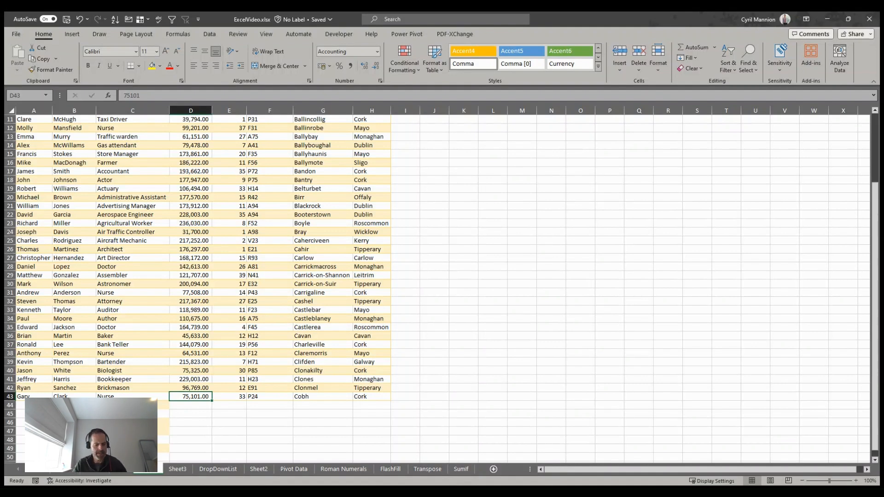
Examine the table's columns along the header row and the extent of the Experience column.
key("ctrl+Home")
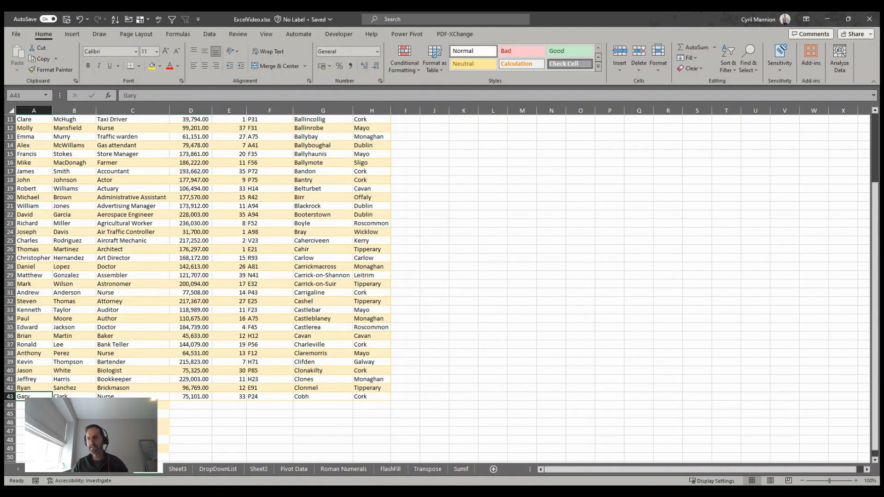
key("Right")
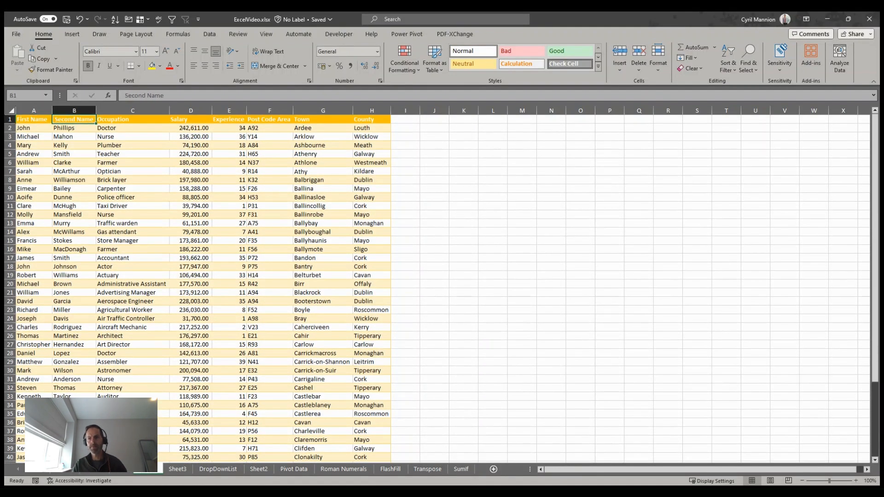
key("Right")
key("Right")
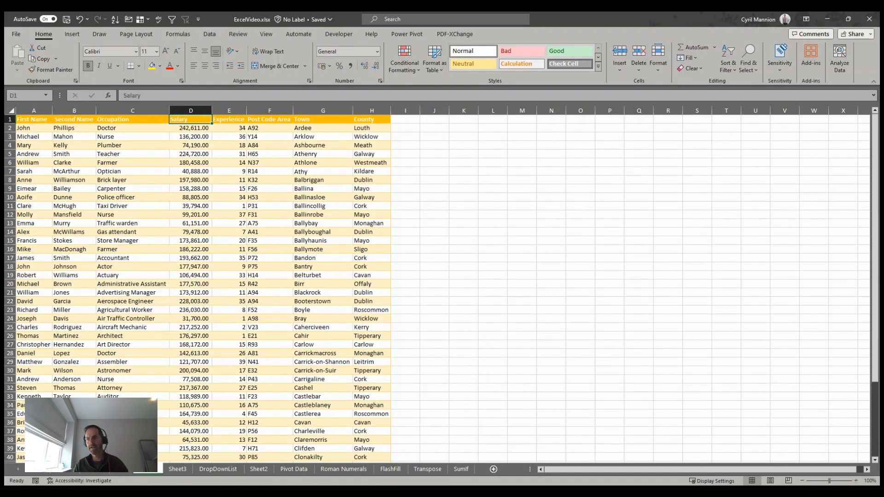
key("Right")
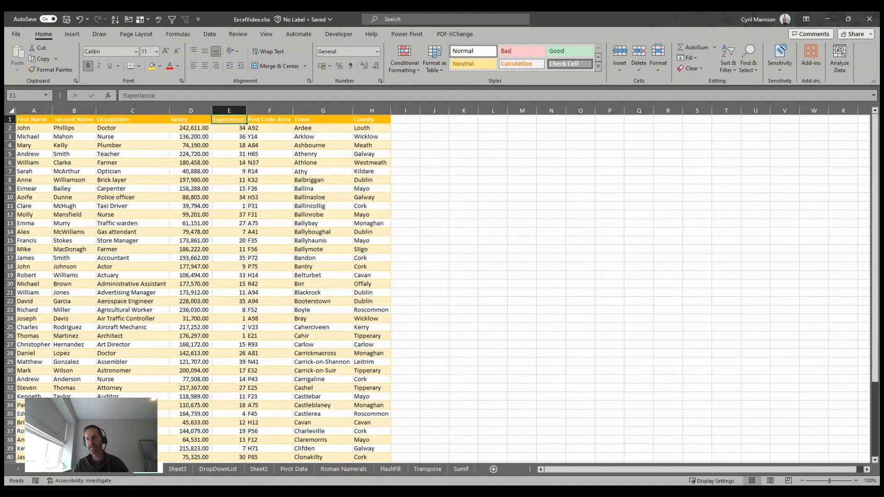
key("ctrl+Down")
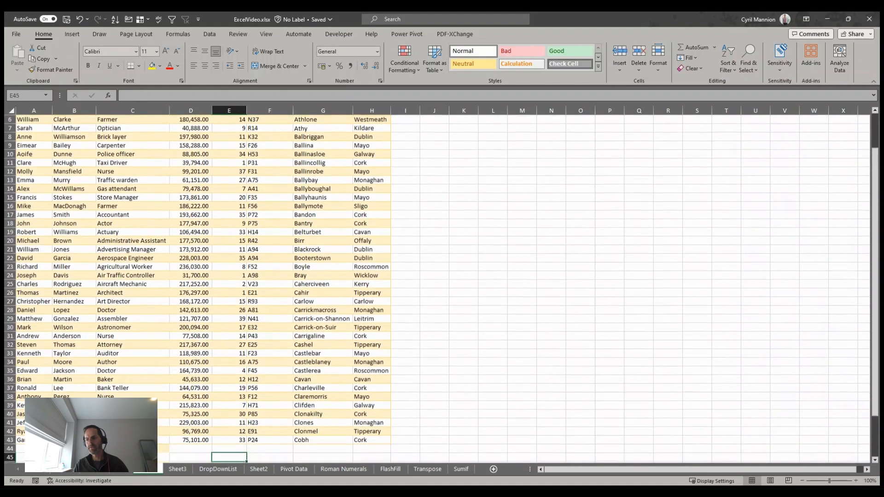
key("ctrl+Up")
key("Left")
key("Left")
key("Left")
key("Left")
Freeze the panes at cell C2 so the header row and the two name columns stay in view.
key("Right")
key("Right")
key("Down")
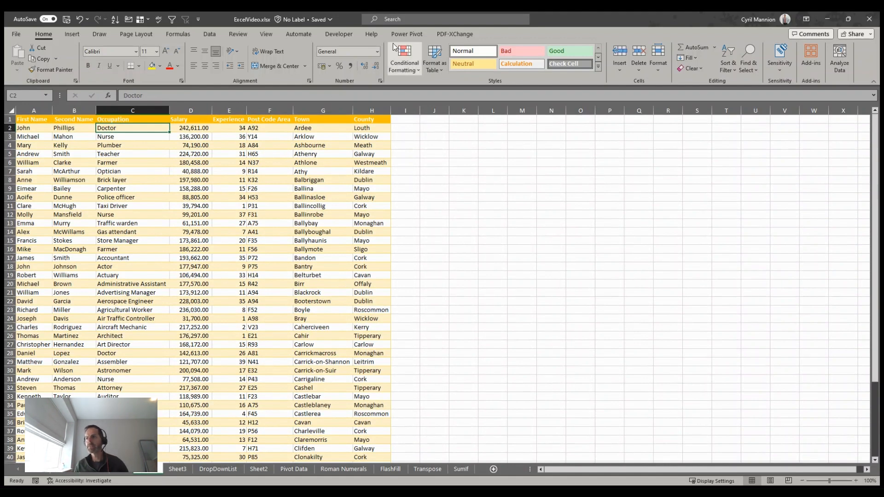
left_click(267, 34)
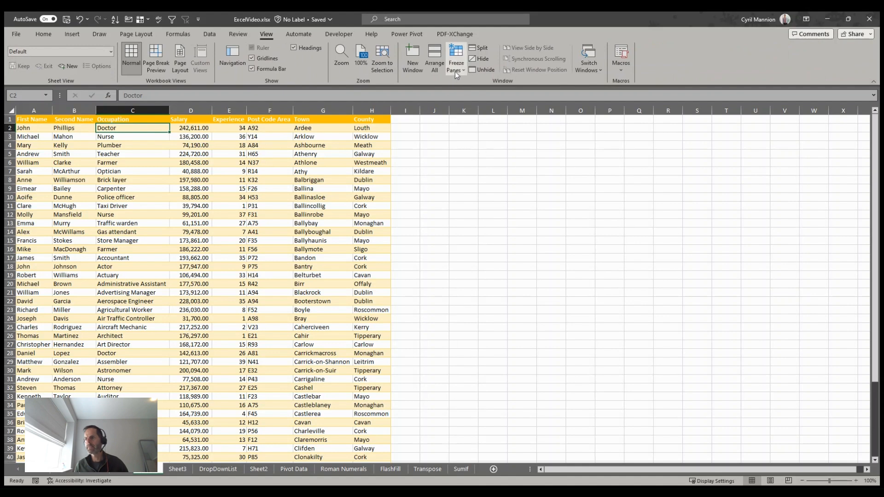
left_click(456, 72)
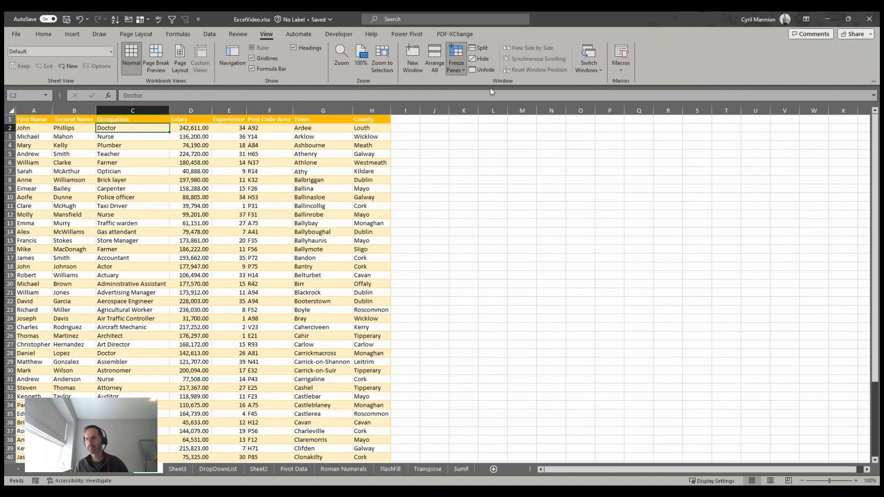
scroll(477, 200, "down", 3)
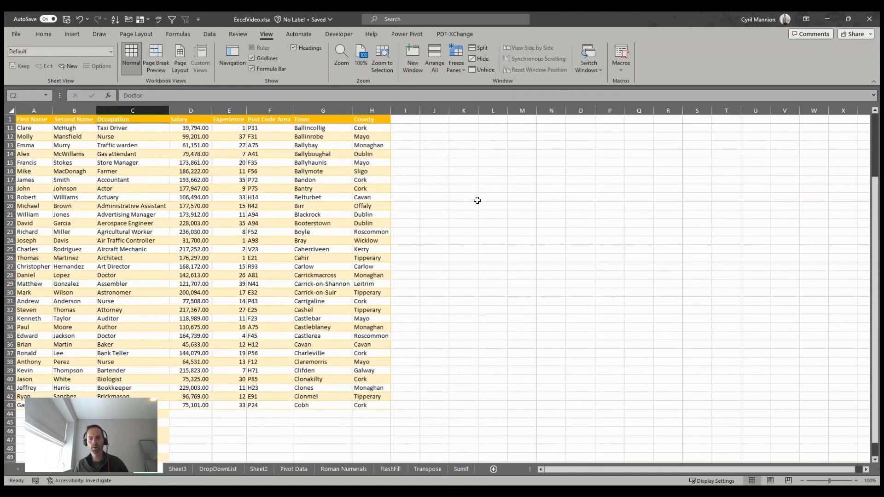
scroll(477, 200, "down", 3)
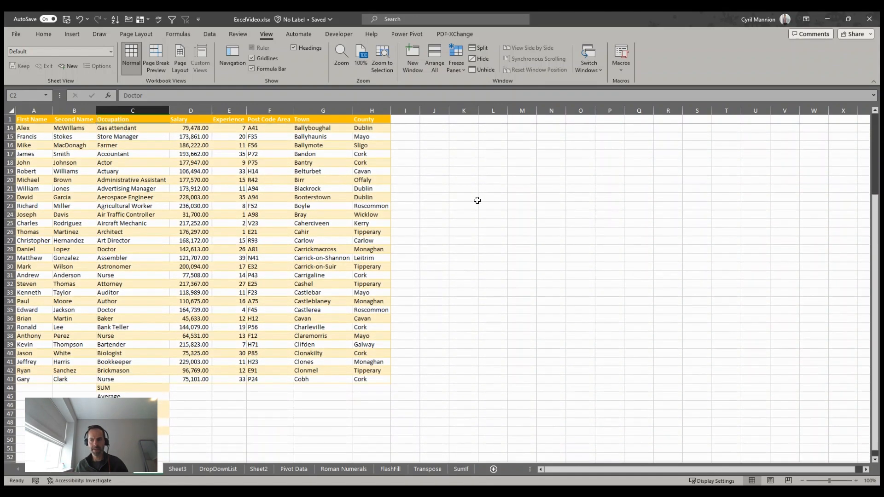
scroll(476, 201, "up", 6)
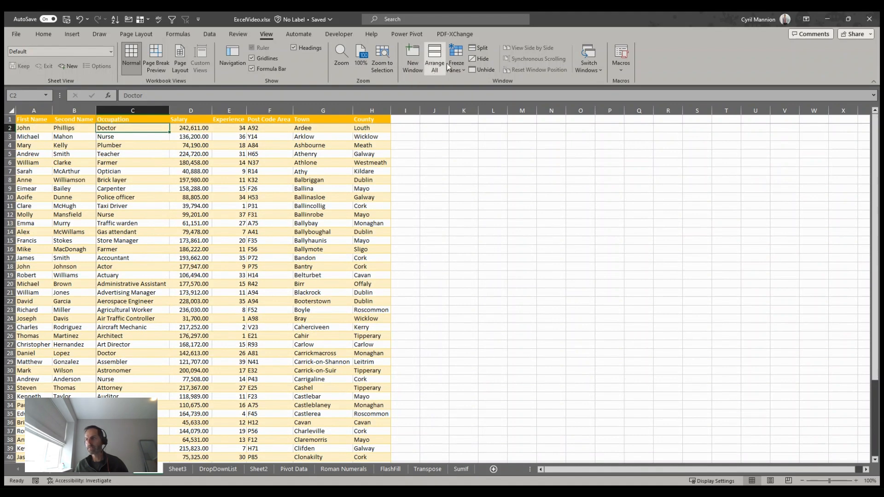
Compare scrolling the table with panes unfrozen and frozen again, checking Experience values against their header.
scroll(453, 226, "down", 2)
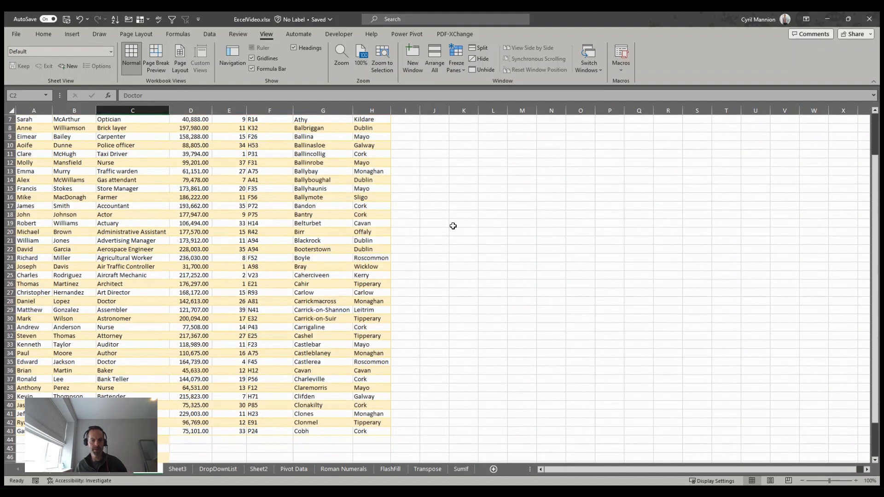
scroll(453, 226, "up", 2)
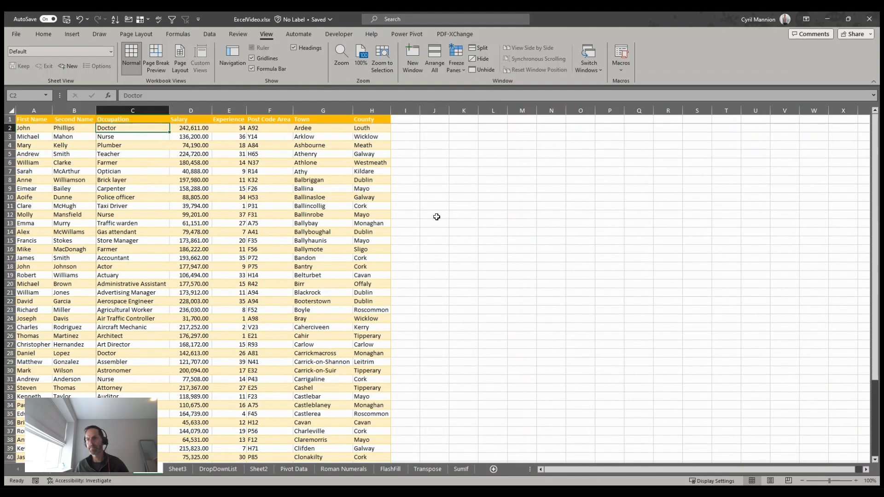
scroll(436, 217, "down", 3)
left_click(231, 258)
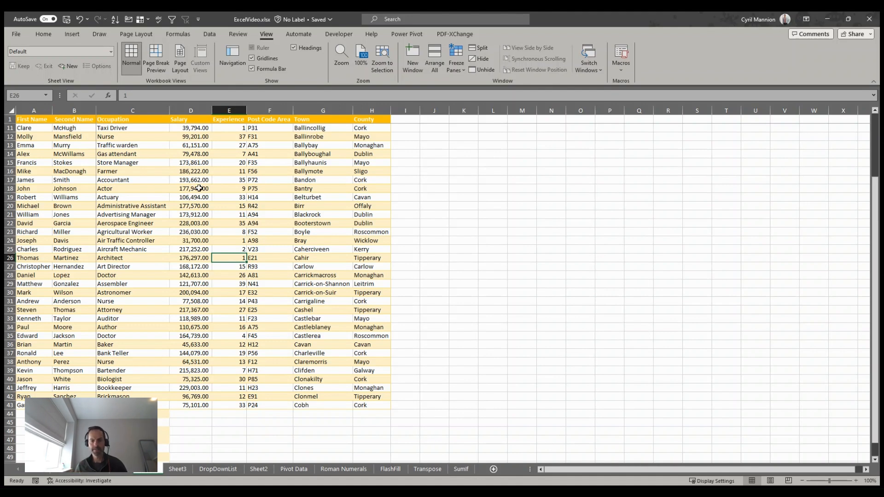
left_click(234, 180)
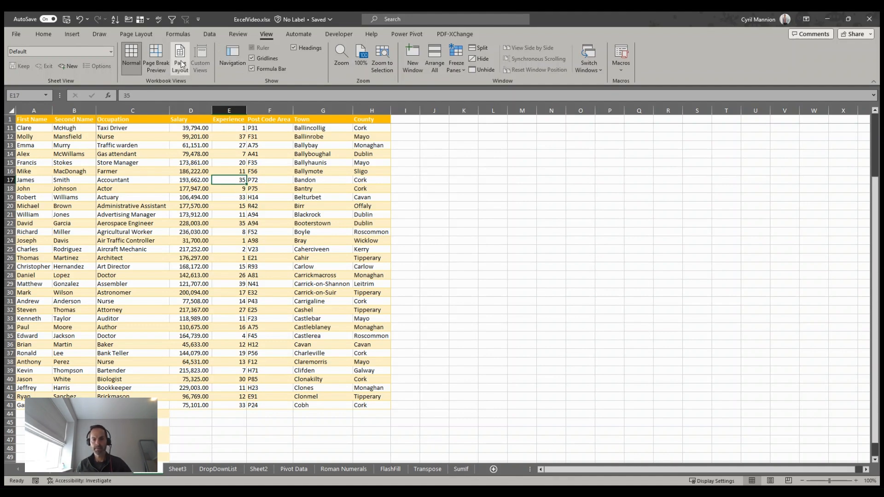
Toggle the sheet's gridline display to compare both views, and leave the gridlines hidden.
left_click(154, 37)
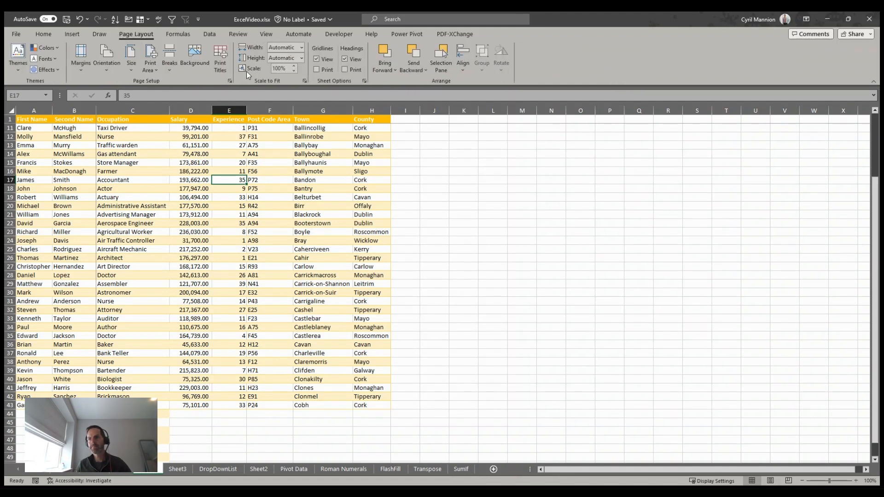
left_click(317, 59)
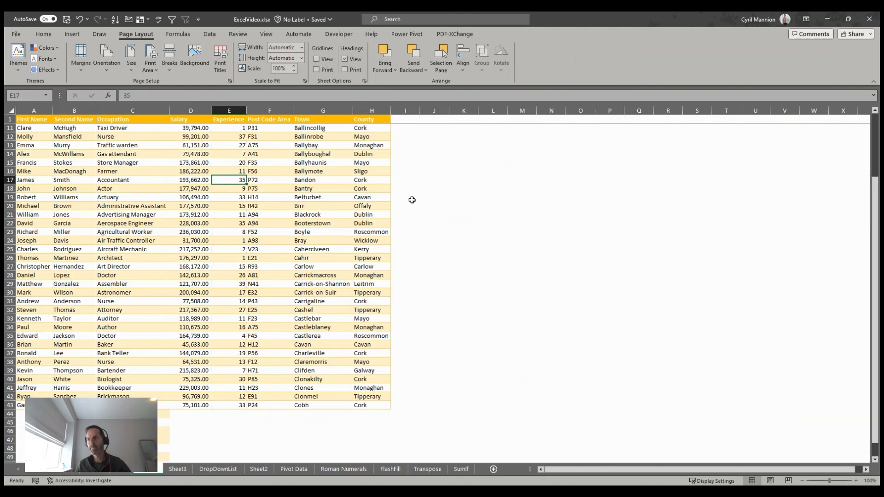
left_click(316, 59)
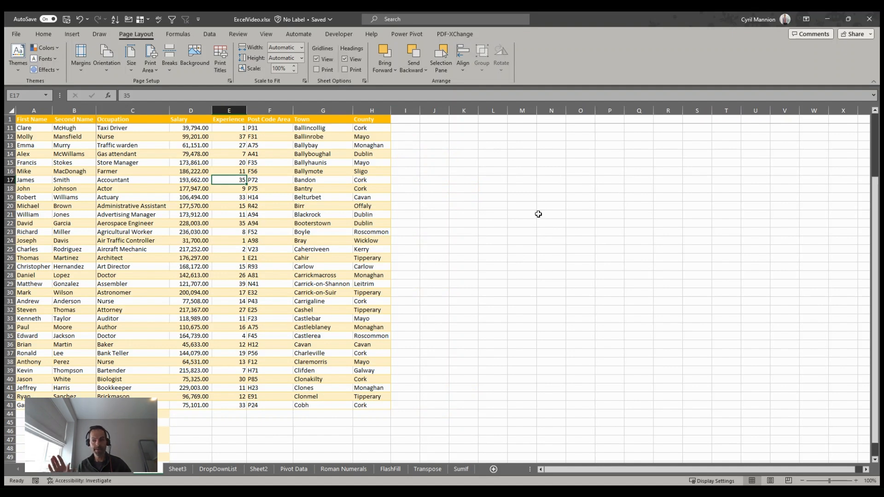
left_click(316, 59)
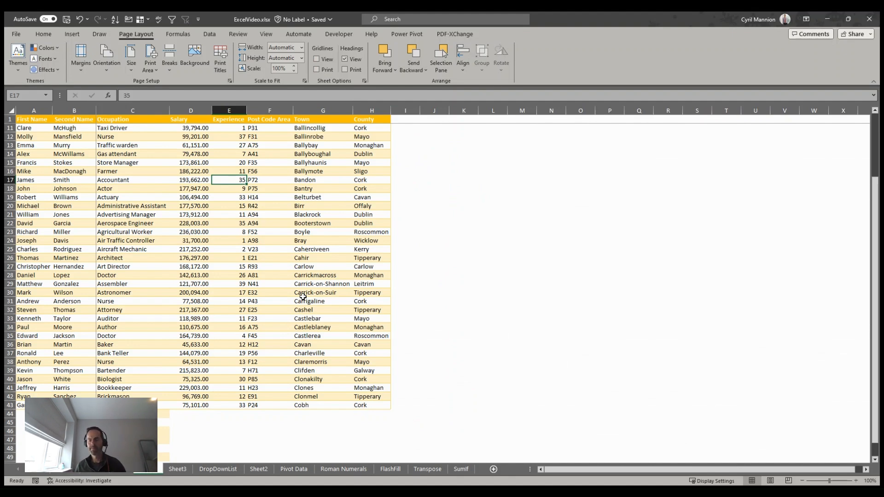
left_click(194, 413)
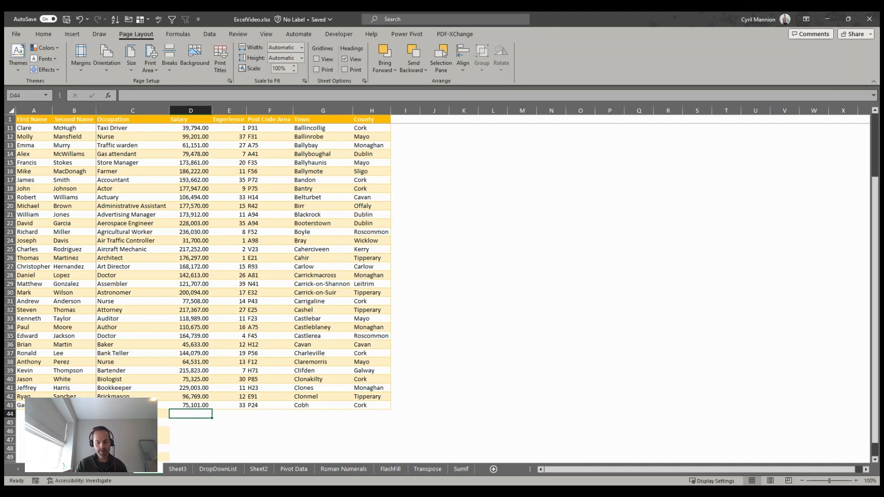
type("=")
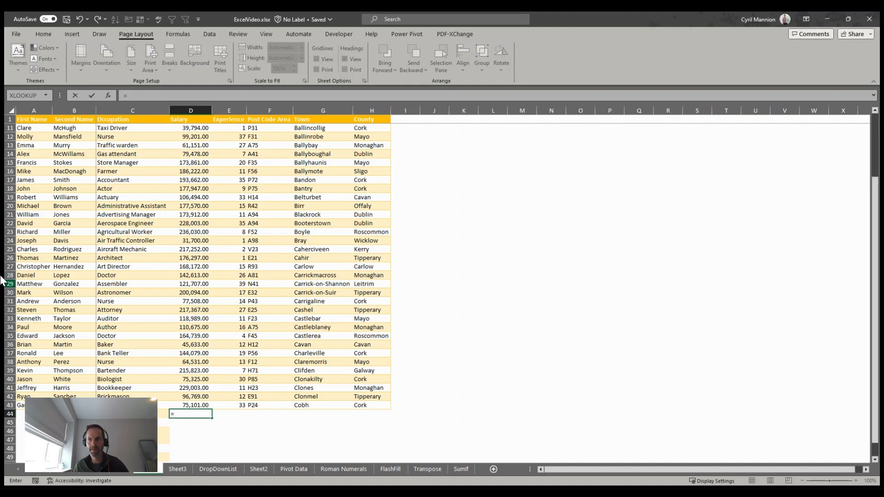
left_click(107, 96)
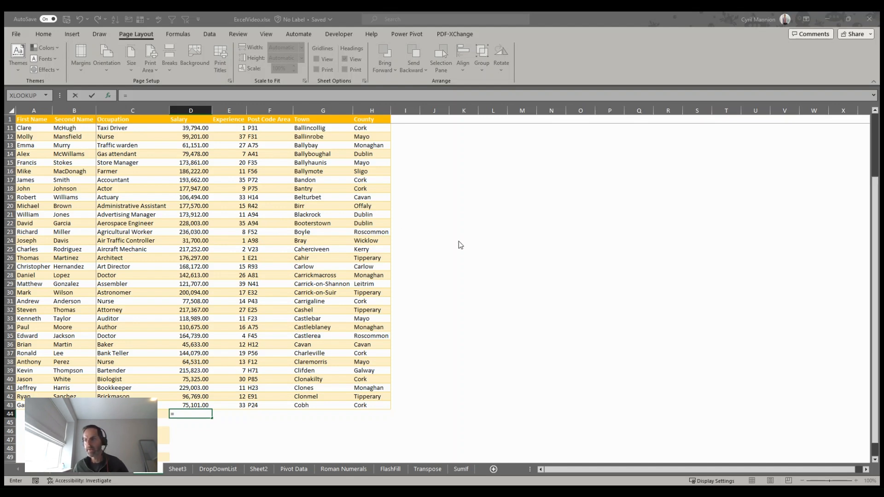
key("Escape")
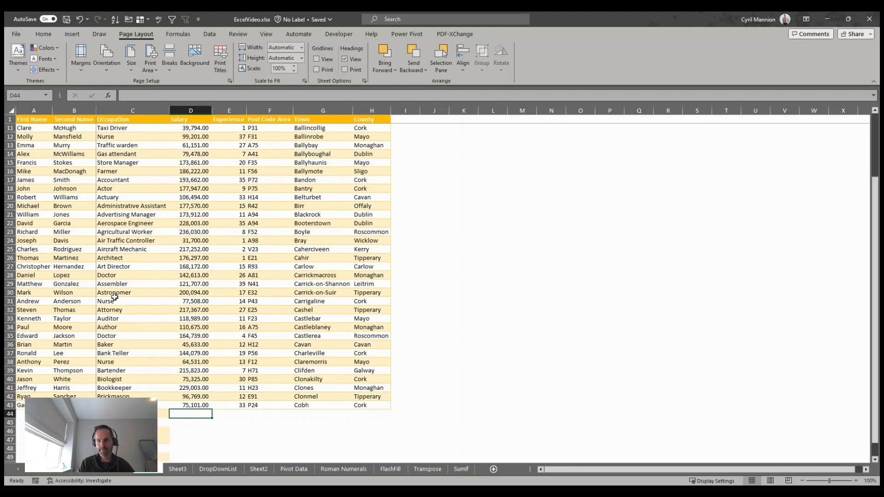
Total the Salary column in cell D44, beside the SUM label, with the formula =sum(D2:D43).
type("=")
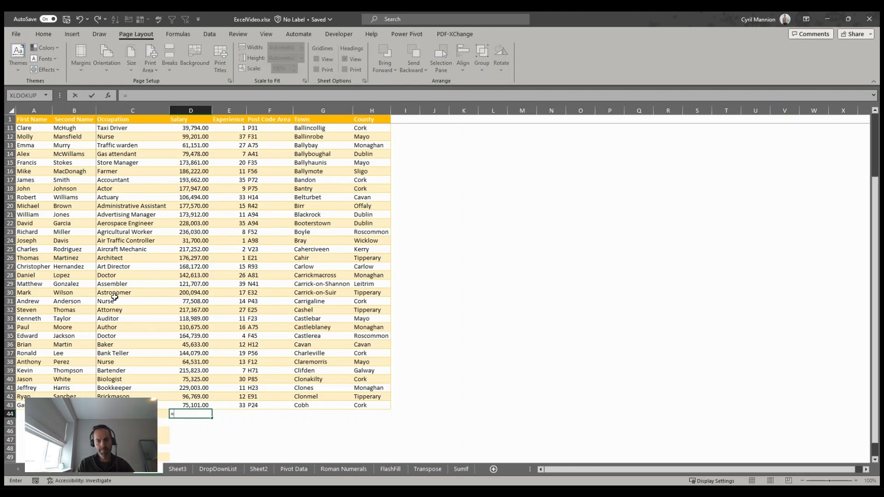
type("sum")
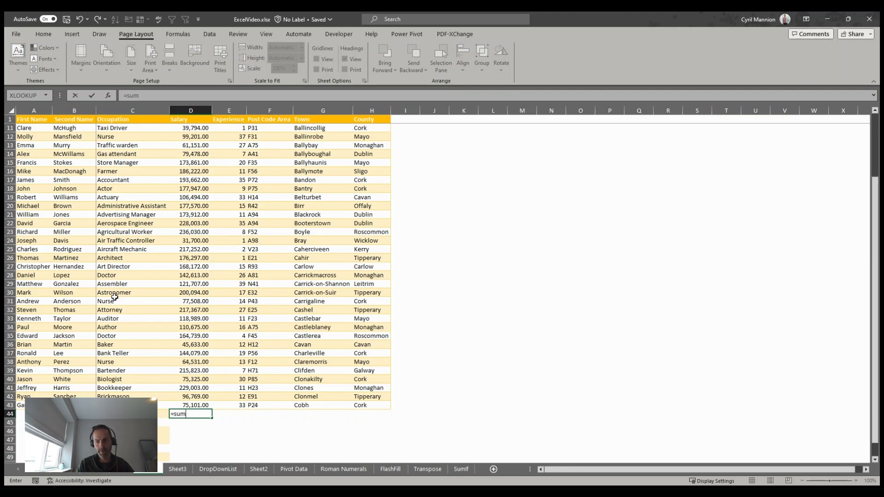
type("(")
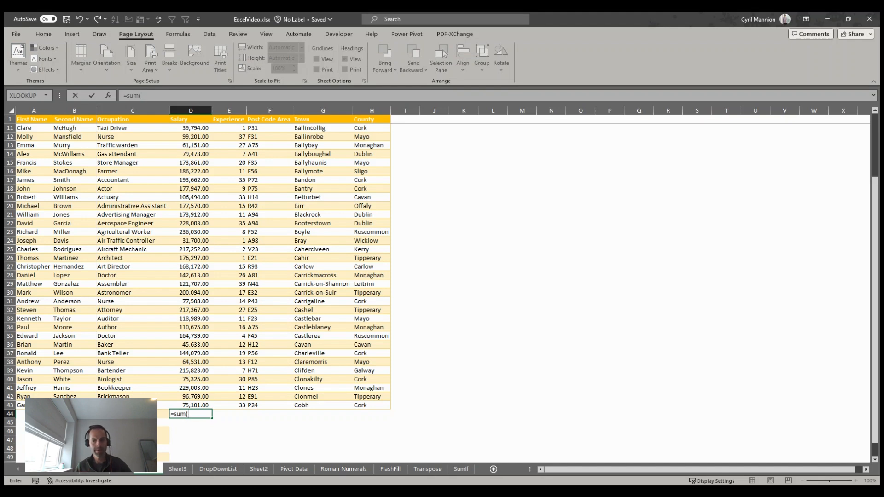
left_click(190, 189)
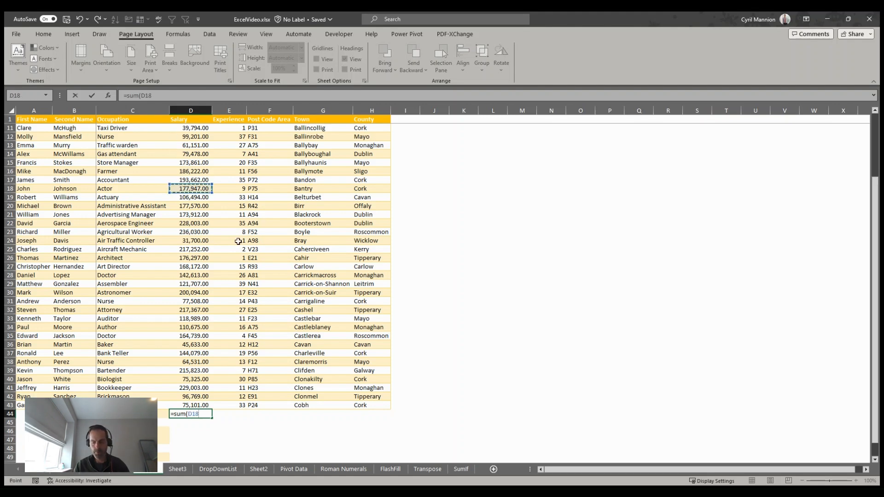
key("ctrl+Up")
key("Down")
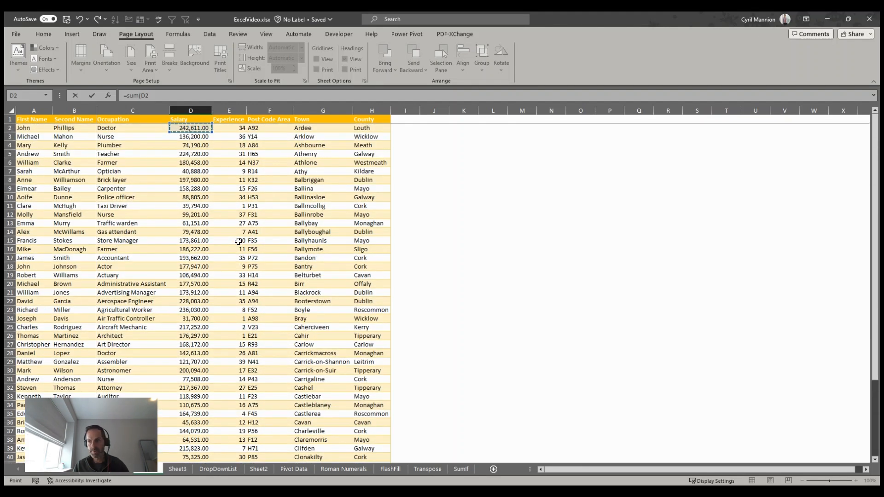
key("ctrl+shift+Down")
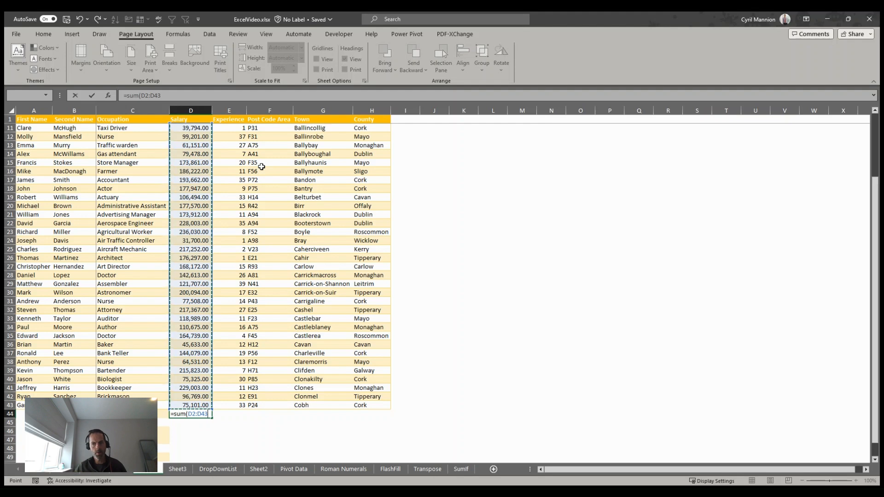
scroll(281, 203, "up", 3)
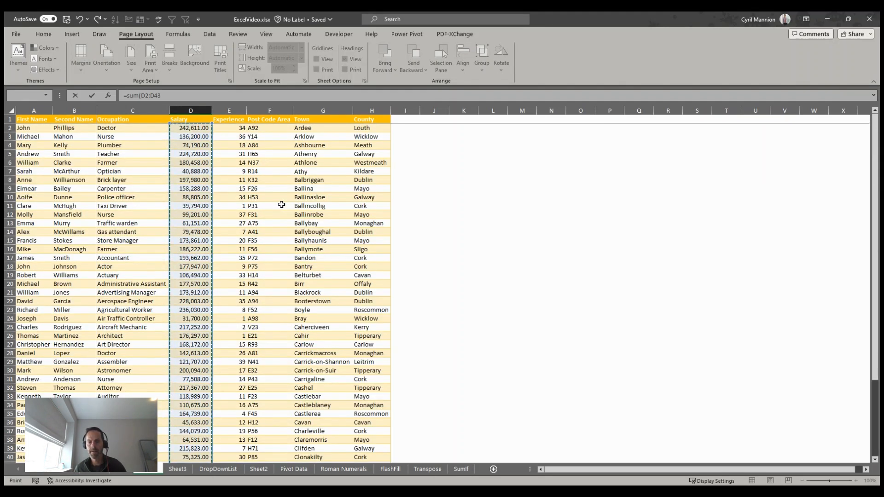
scroll(281, 204, "down", 6)
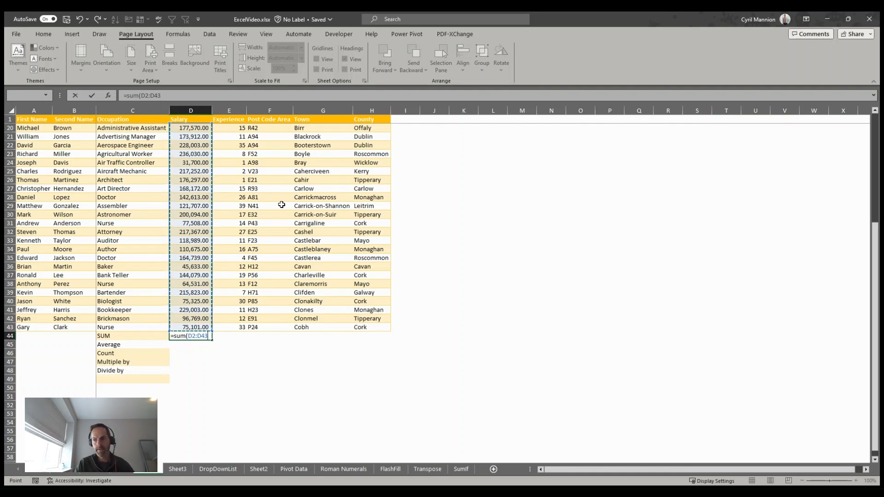
type(")")
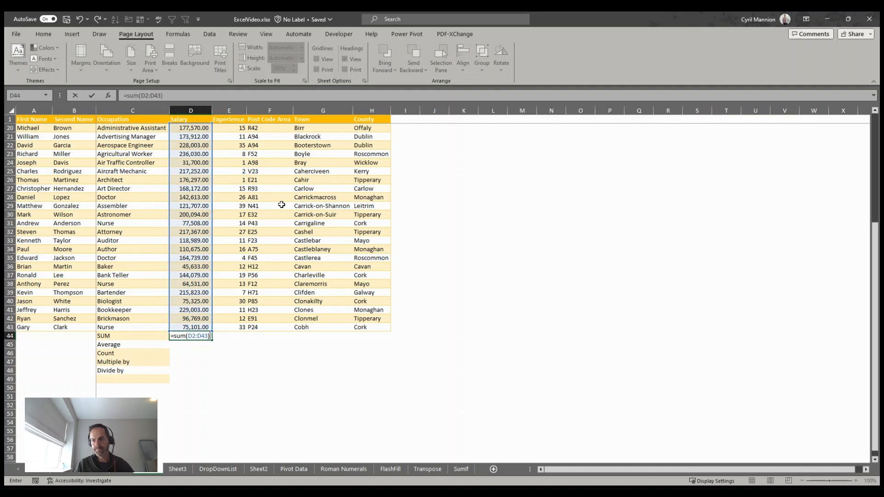
key("Return")
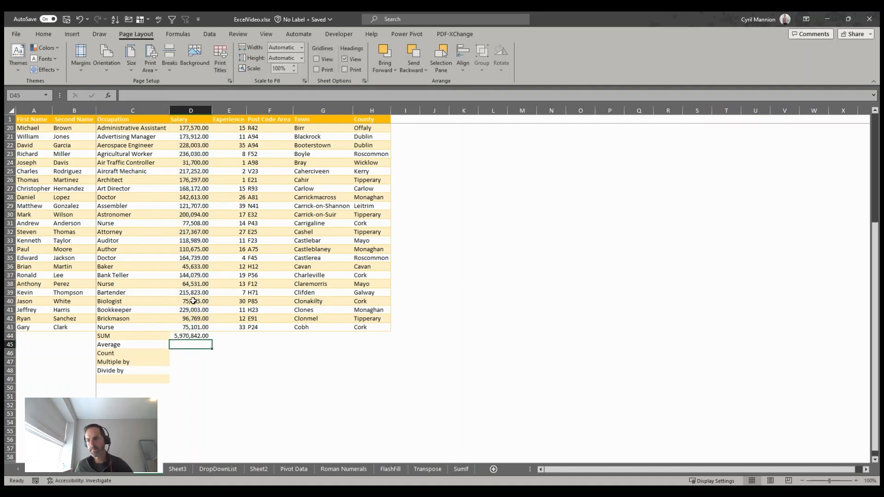
Inspect the cell range referenced by the SUM formula in D44.
left_click(196, 332)
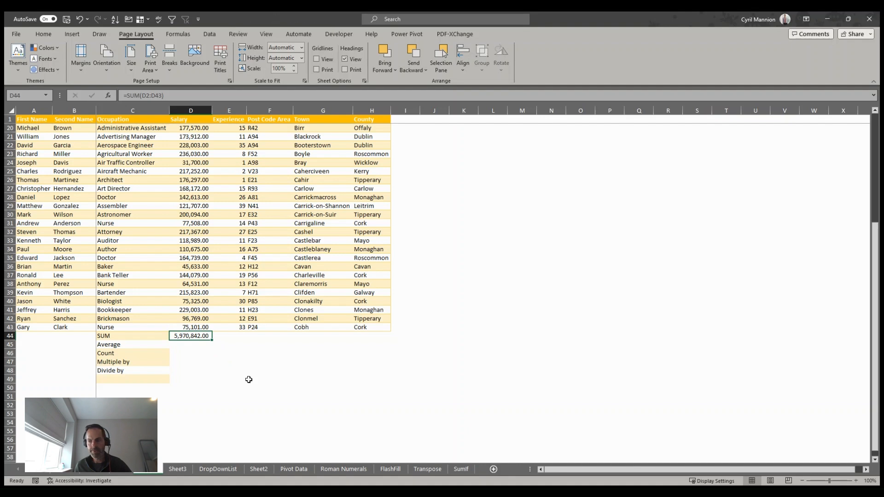
key("F2")
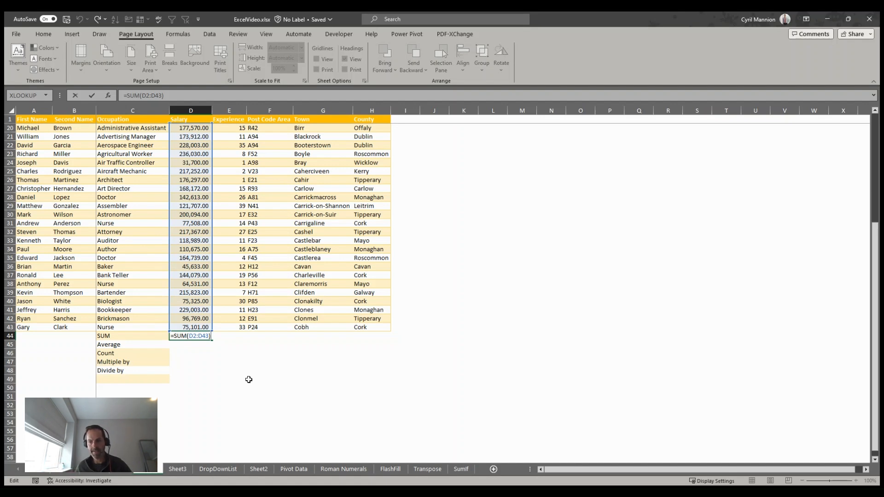
key("ctrl+Return")
Average the Salary column in cell D45, beside the Average label, with the formula =average(D2:D43).
key("Down")
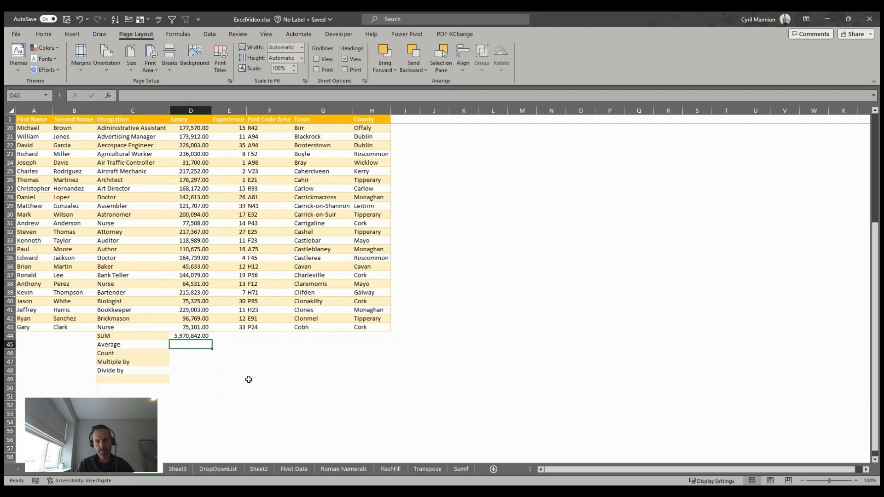
type("=average(")
key("Up")
key("Up")
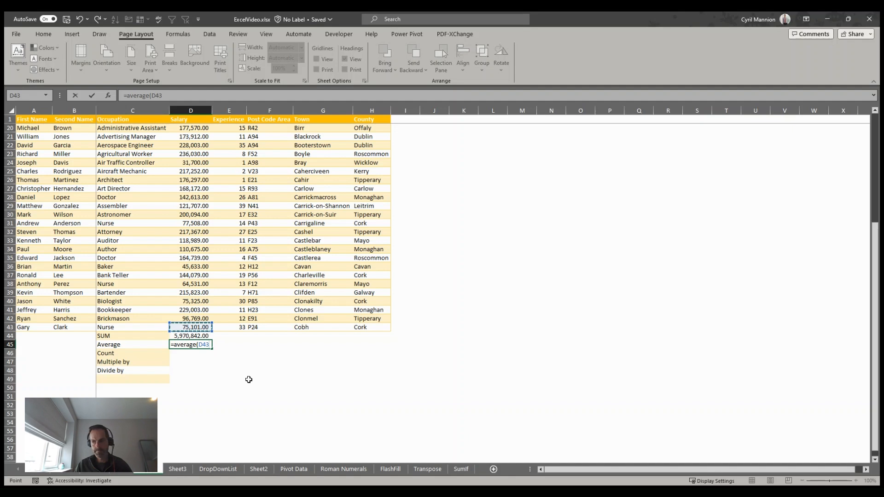
key("ctrl+shift+Up")
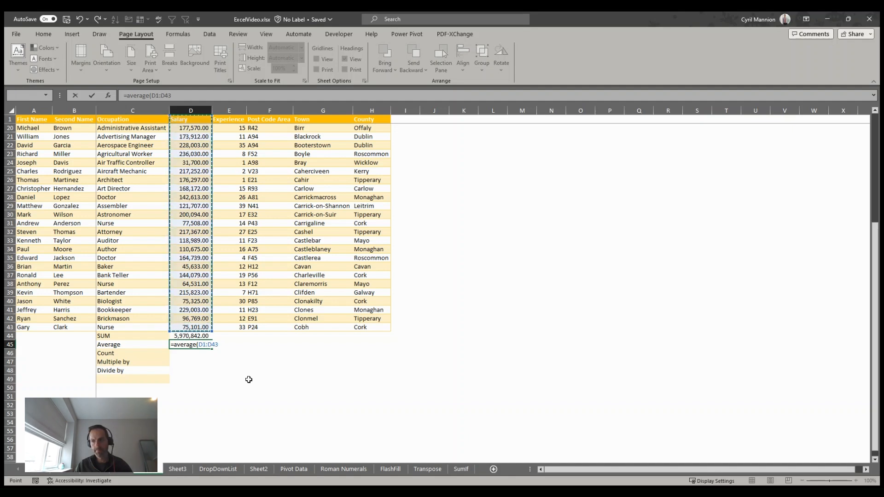
key("shift+Down")
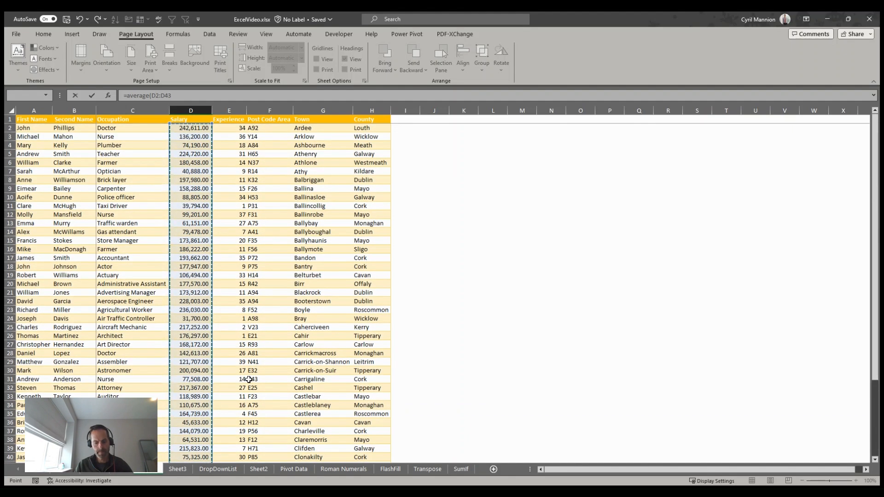
type(")")
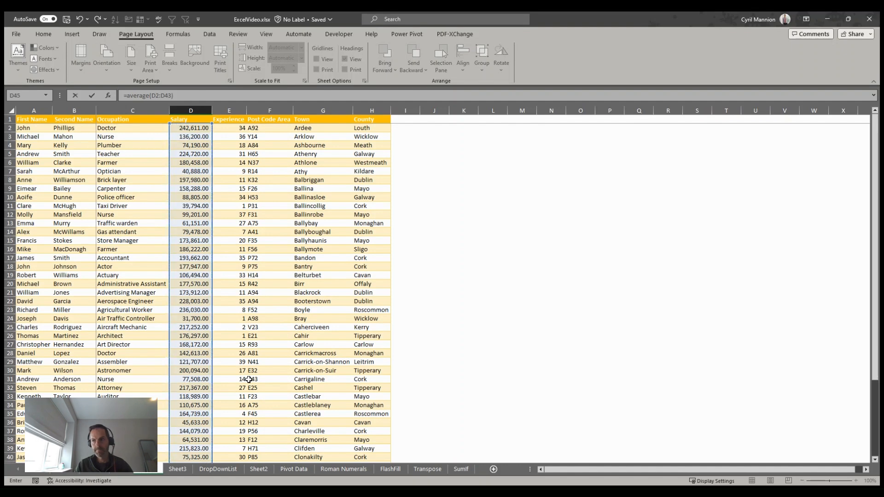
scroll(249, 380, "down", 3)
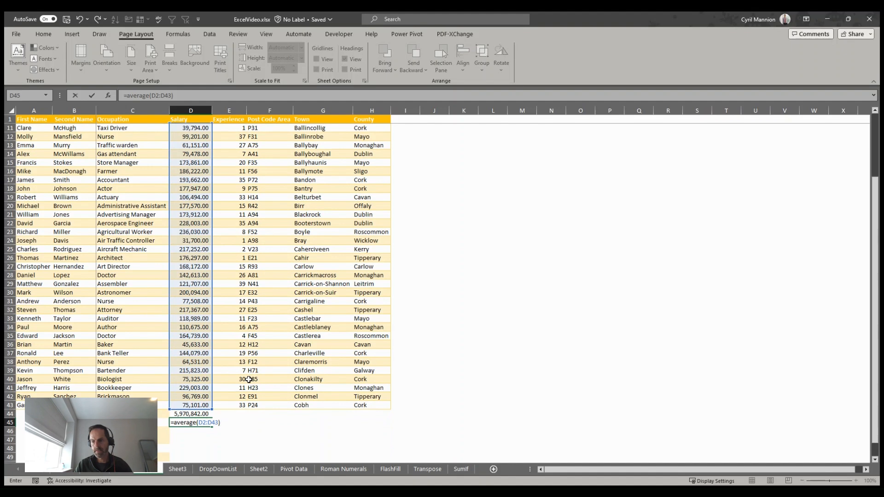
key("Return")
key("Up")
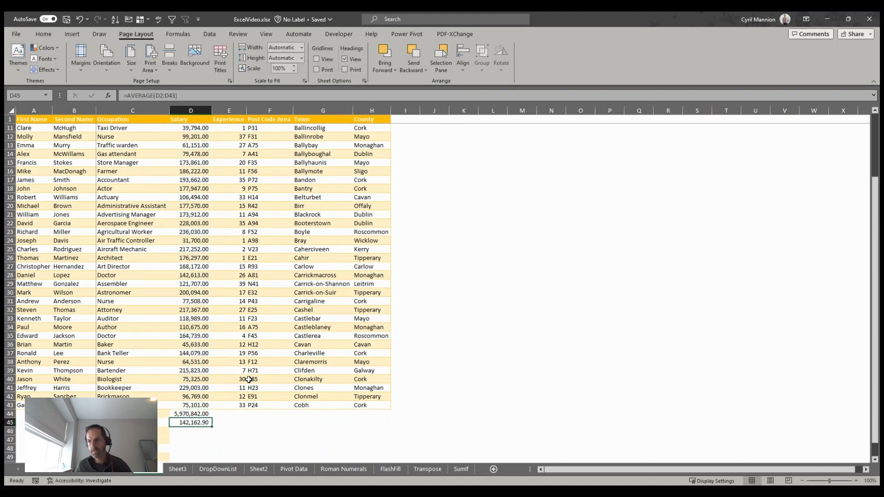
Count the Salary entries in cell D46, beside the Count label, with the formula =count(D2:D43).
left_click(188, 433)
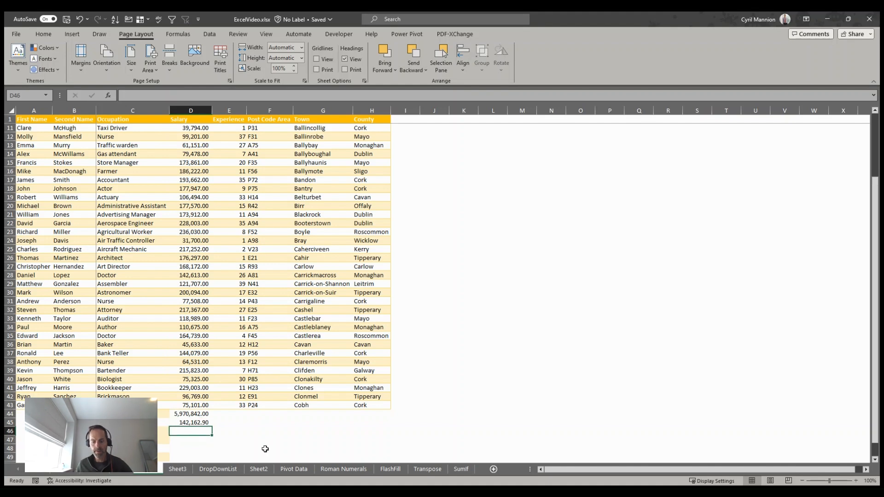
type("=count(")
key("Up")
key("Up")
key("Up")
key("ctrl+shift+Up")
key("shift+Down")
type(")")
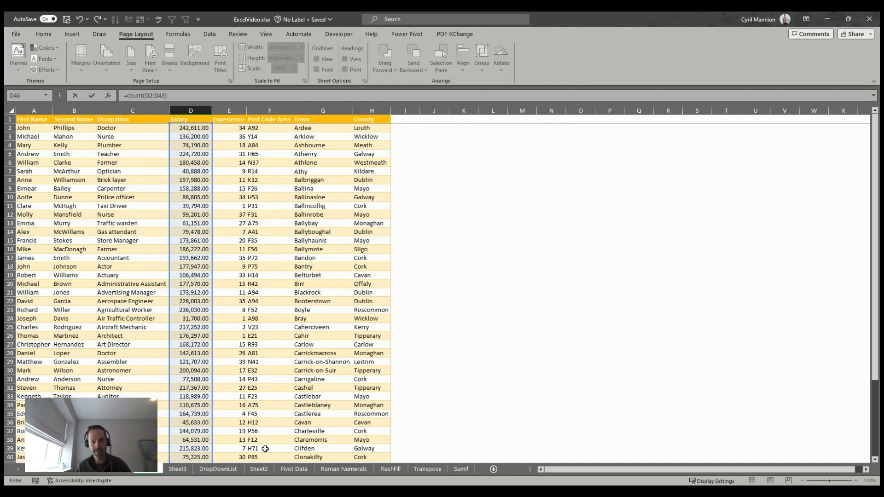
key("Return")
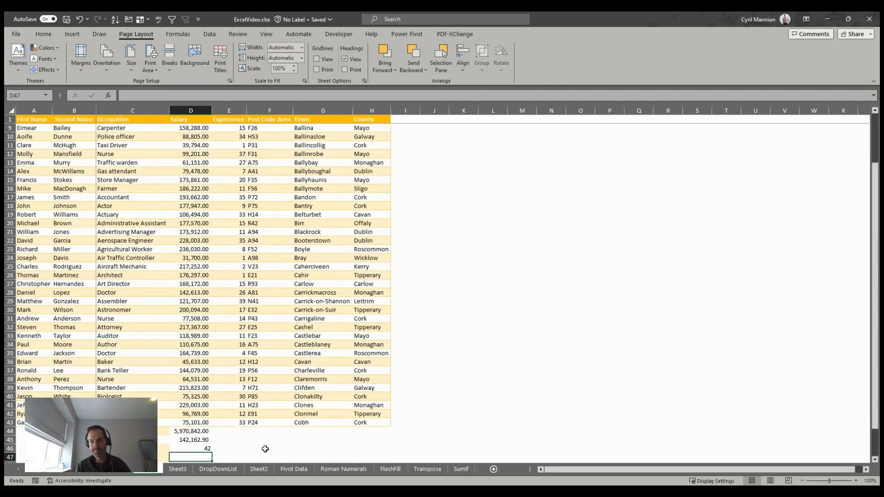
key("Return")
key("Up")
key("Up")
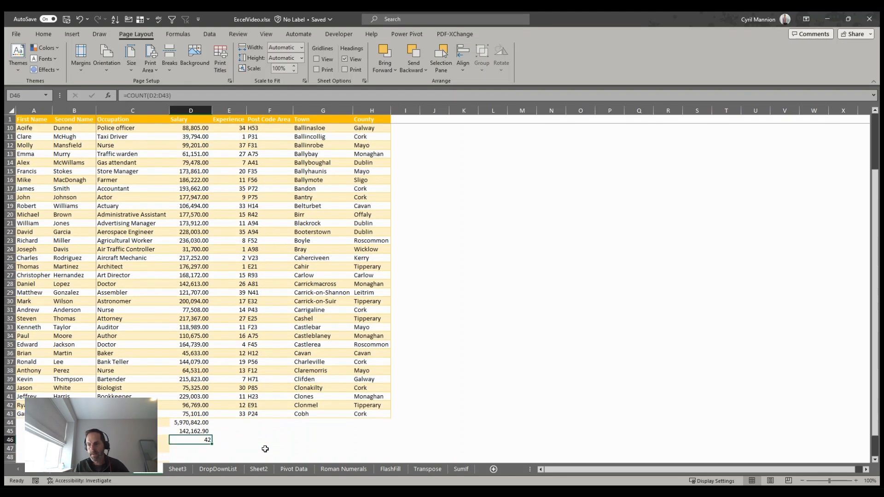
Multiply the average by the count in cell D47 with the formula =D45*D46, and compare the result with the sum in D44.
key("Down")
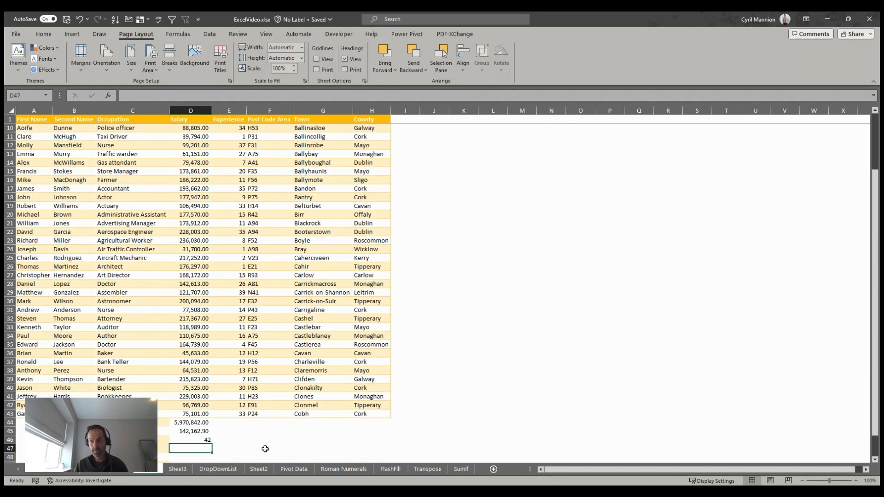
type("=")
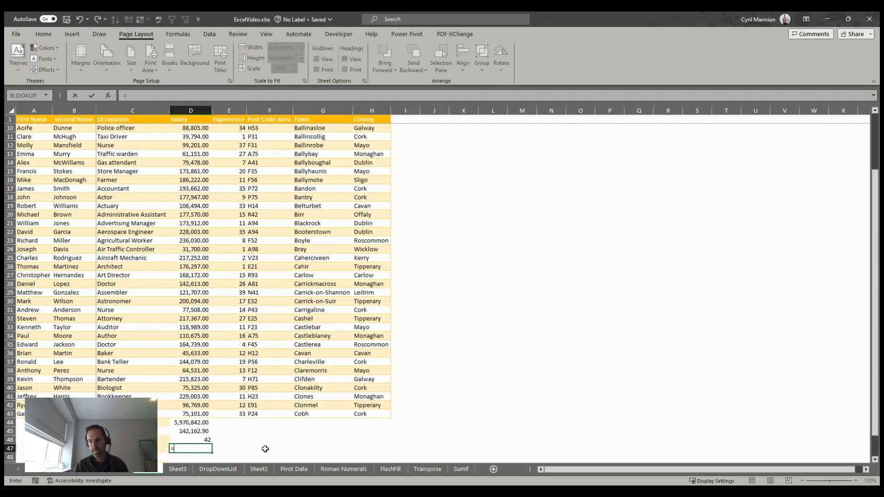
key("Up")
key("Up")
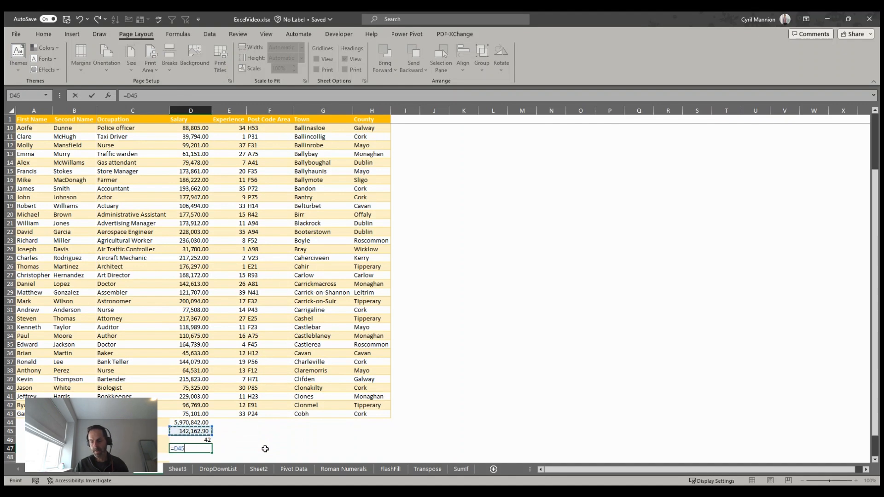
type("*")
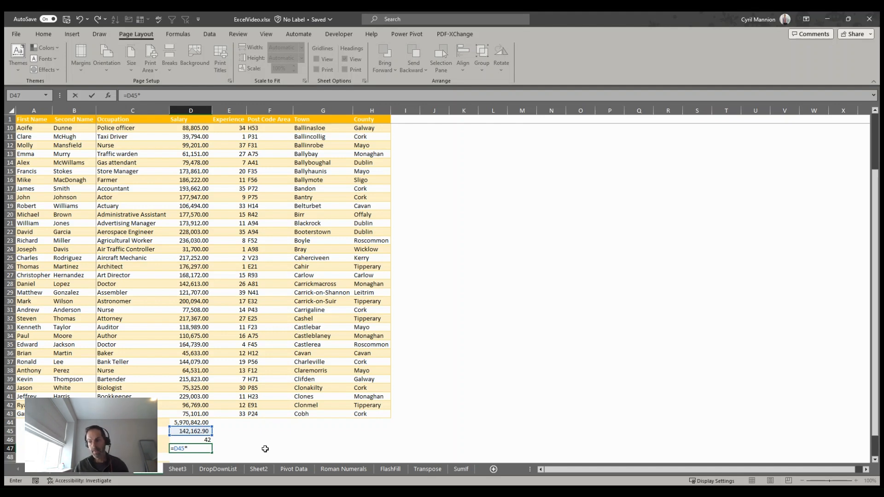
key("Up")
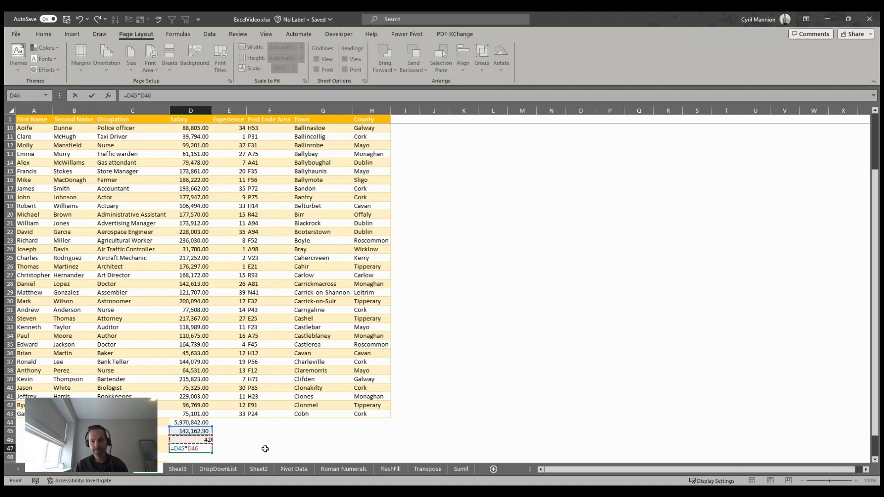
key("Return")
left_click(203, 448)
left_click(175, 423)
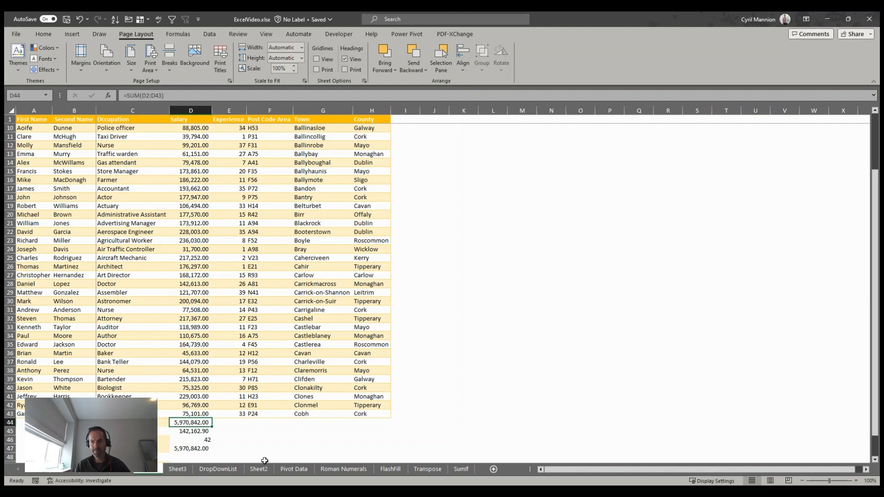
Divide the product by the count in cell D48, beside the Divide by label, with the formula =D47/D46.
key("Down")
key("Down")
key("Down")
key("Down")
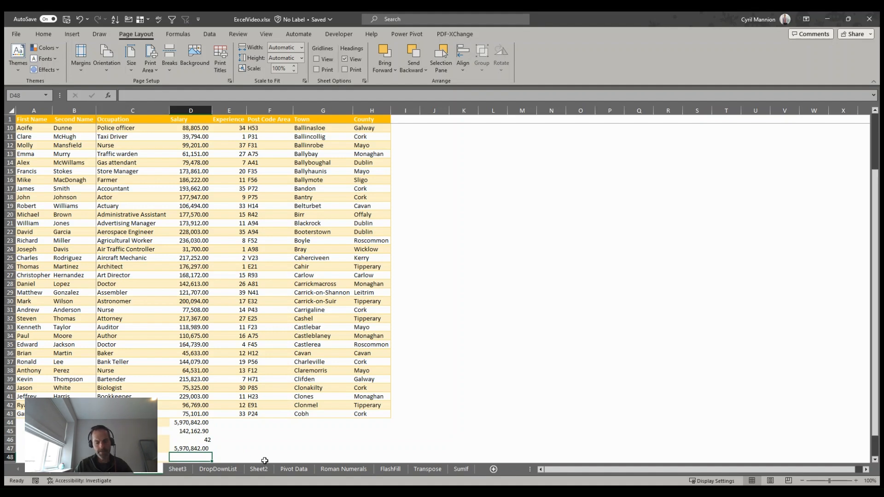
type("=")
key("Up")
type("/")
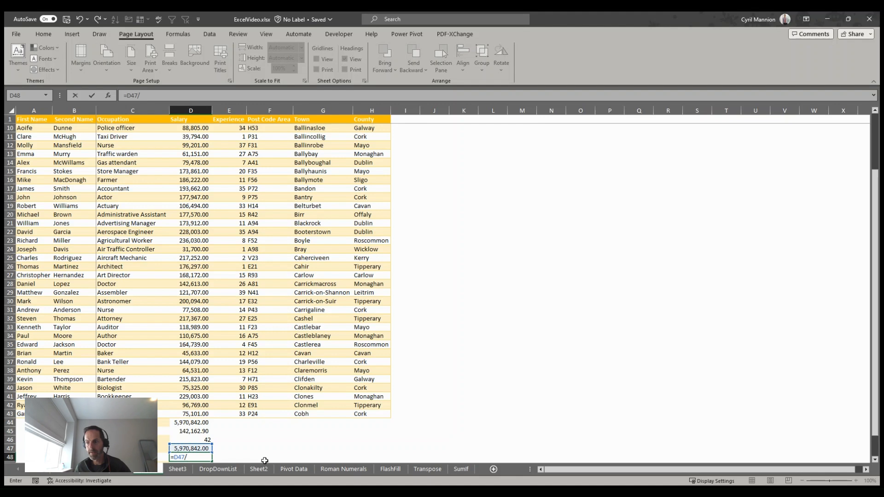
left_click(205, 440)
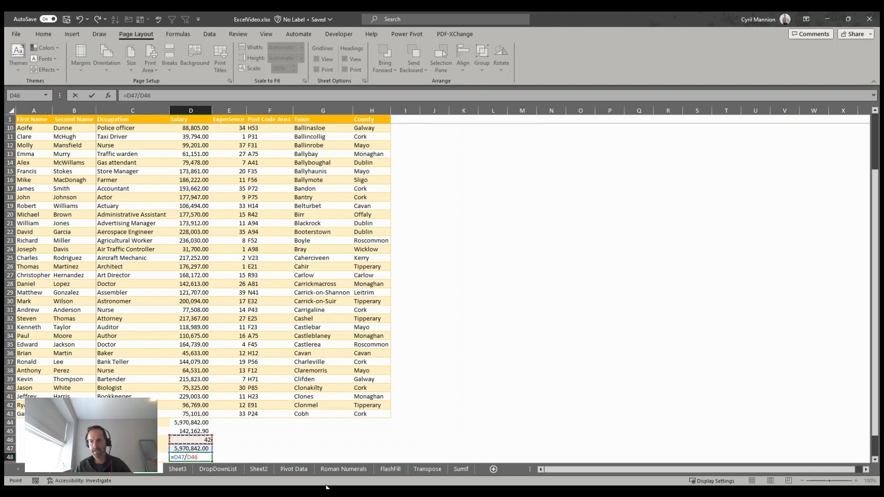
key("Return")
key("Up")
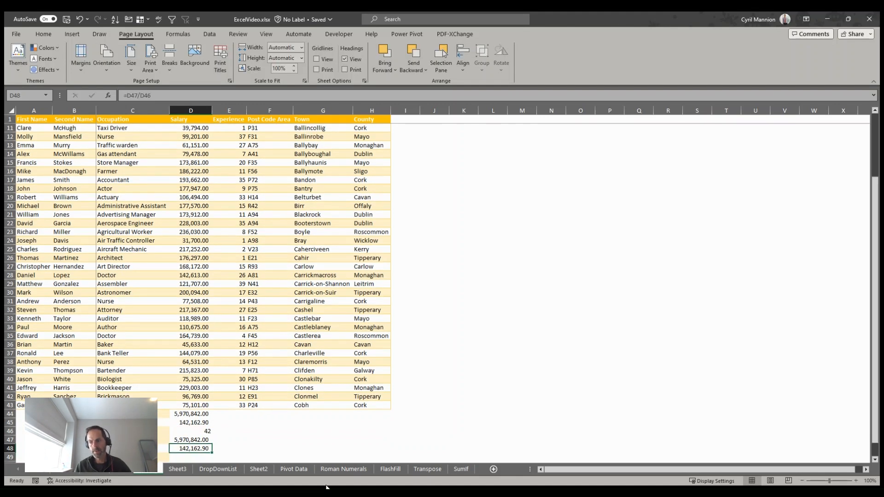
Compare the sum in D44 and the average in D45 with the division result in D48.
left_click(194, 414)
left_click(198, 422)
left_click(207, 449)
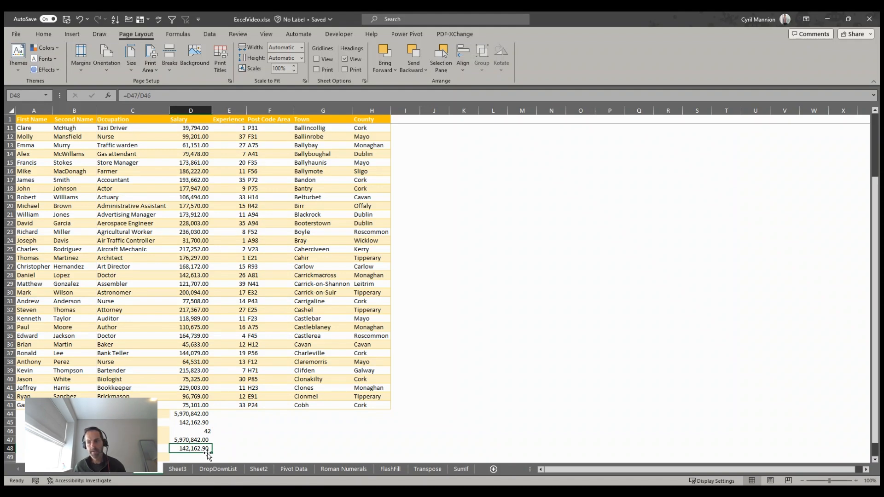
Select the Salary column from D43 up to its header to view its summary statistics.
left_click(205, 406)
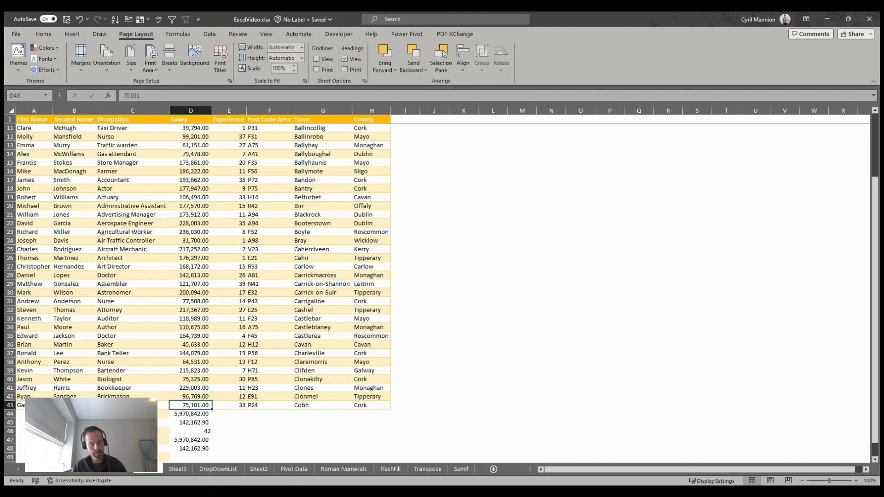
key("ctrl+shift+Up")
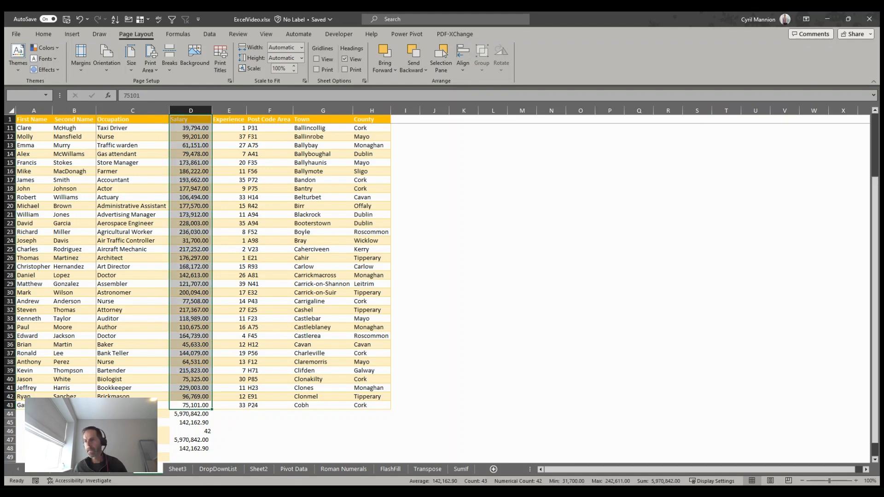